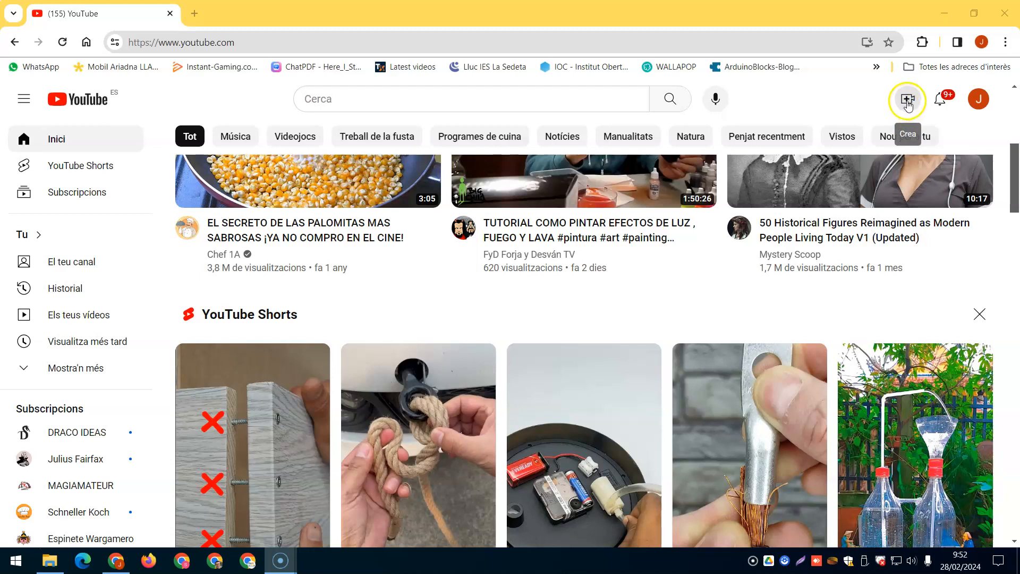
Start a new video upload on YouTube and add Incompetch.mp4 from the Descargas folder.
click(908, 103)
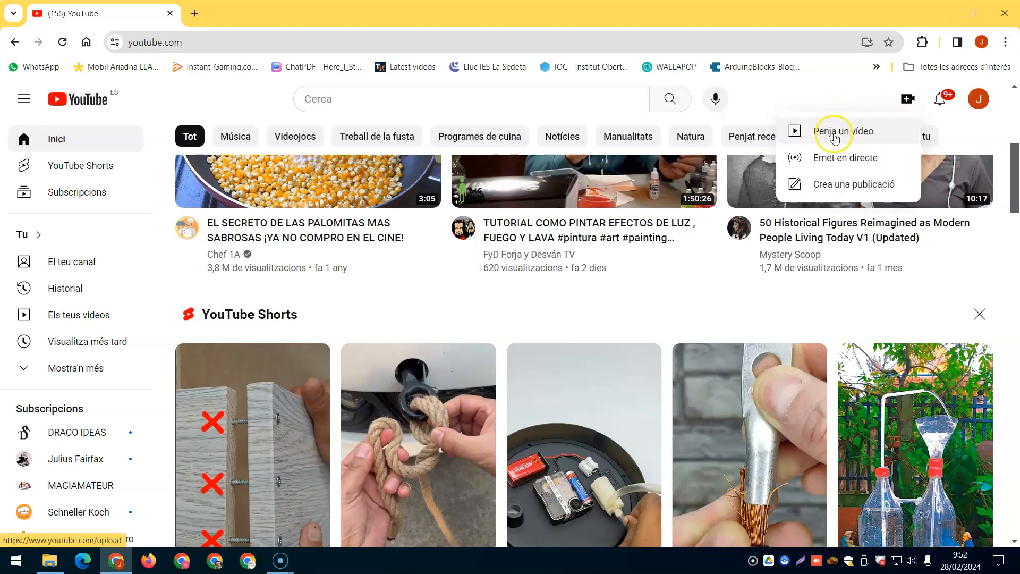
click(833, 130)
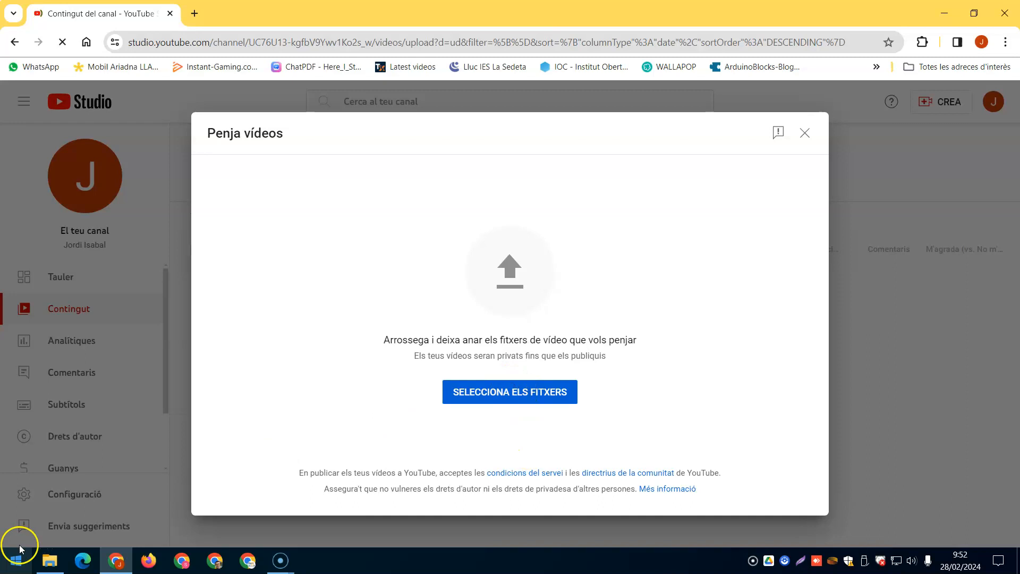
click(60, 555)
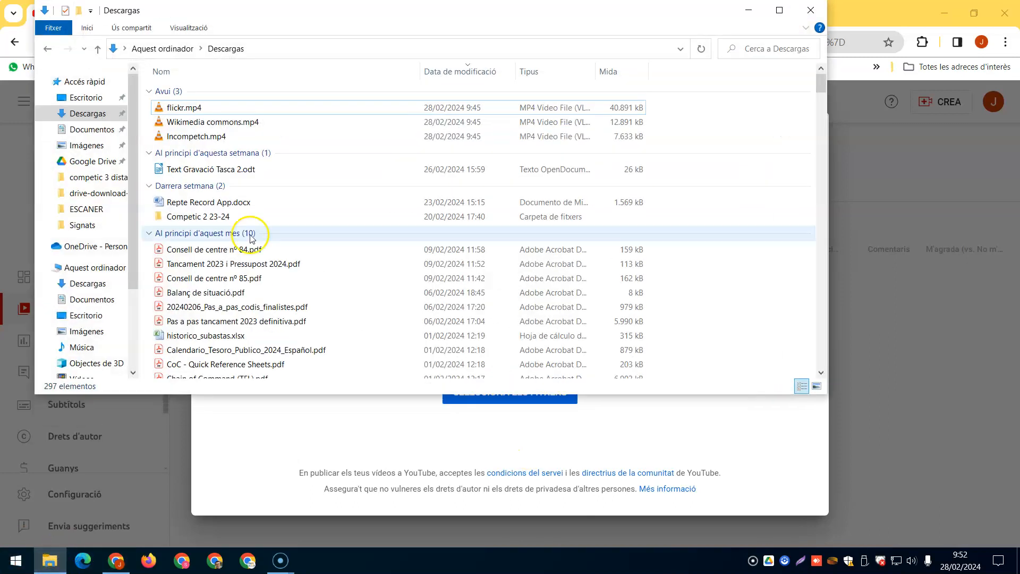
click(212, 138)
drag(211, 137, 620, 451)
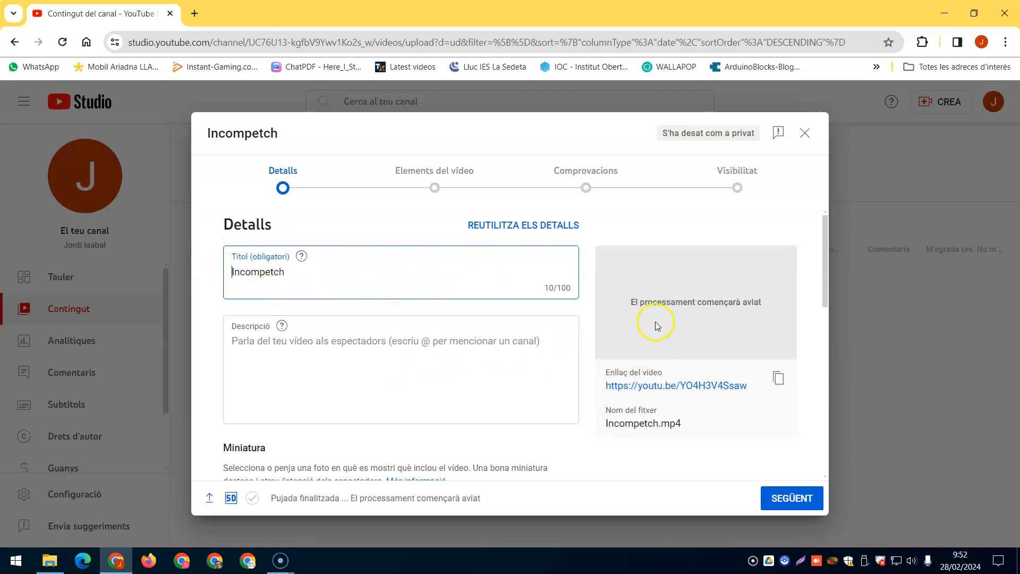
Replace the video's title with "Repositori web d'arxius sonors".
drag(232, 271, 317, 269)
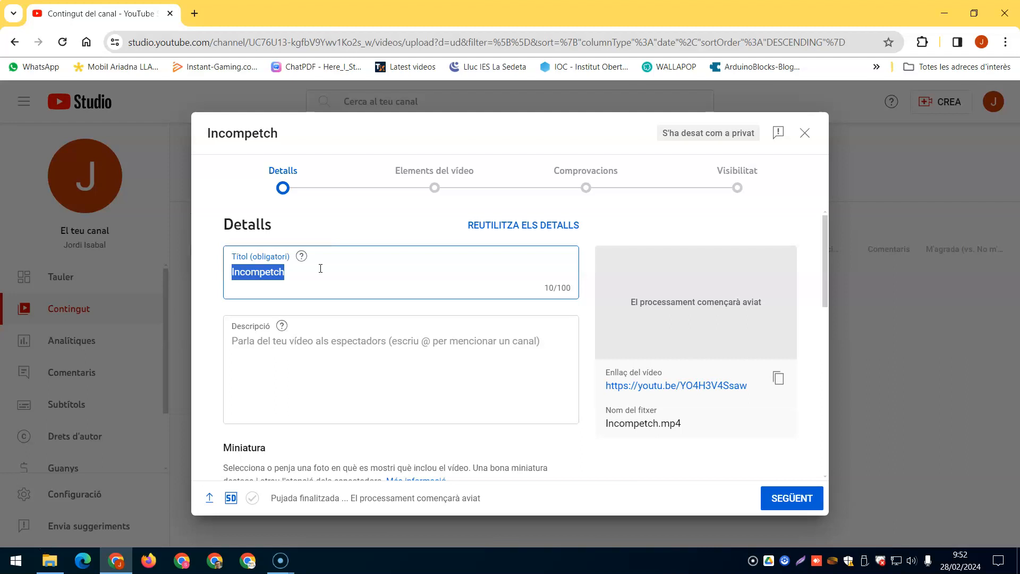
text(Repositori web d'arxius sonosr)
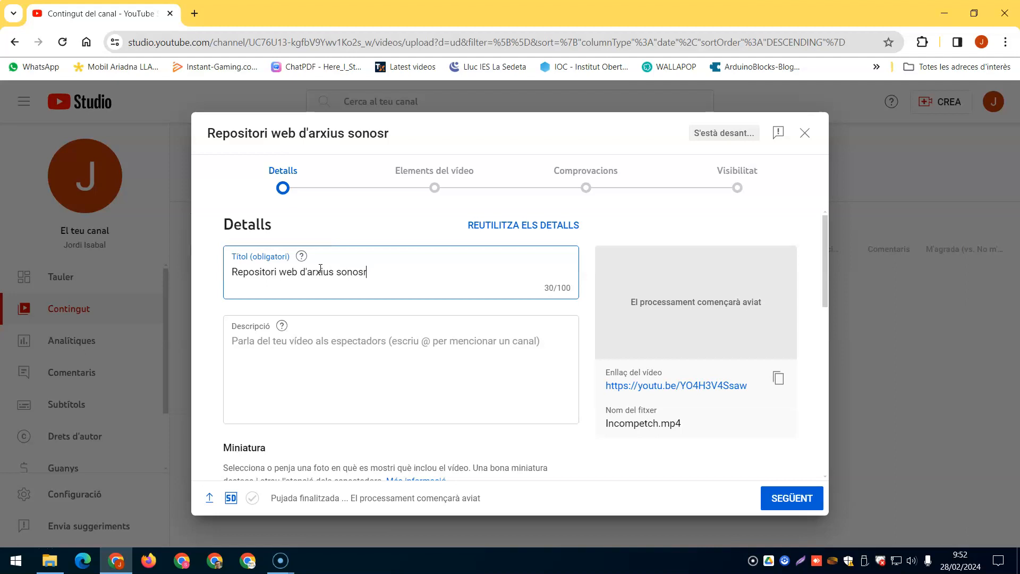
key(BackSpace)
key(BackSpace)
key(BackSpace)
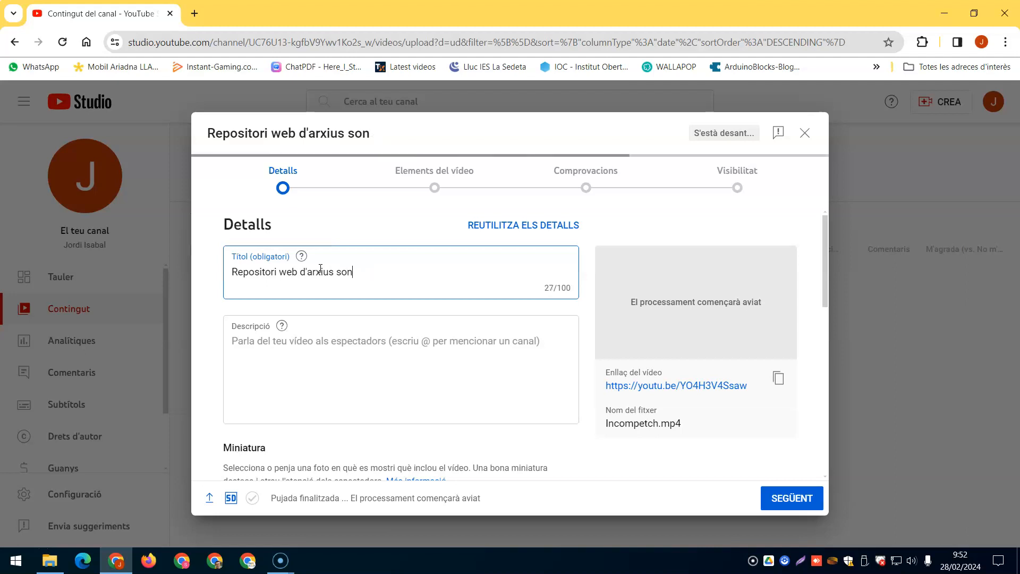
text(ors)
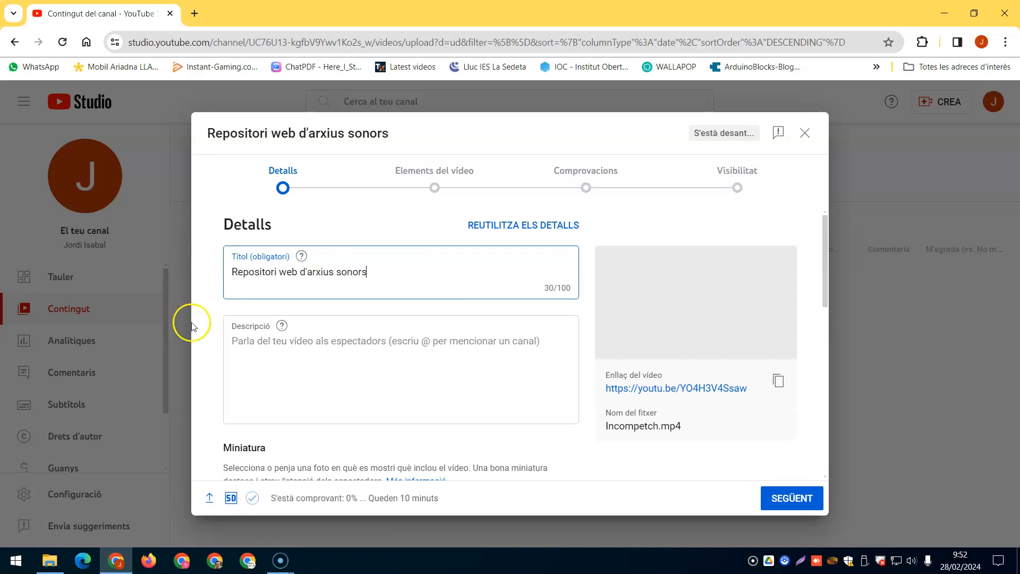
Enter the description "en aquest vídeo trobareu una pàgina web on podreu descarregar músiques sota llicència Creative commons.".
click(237, 341)
text(e)
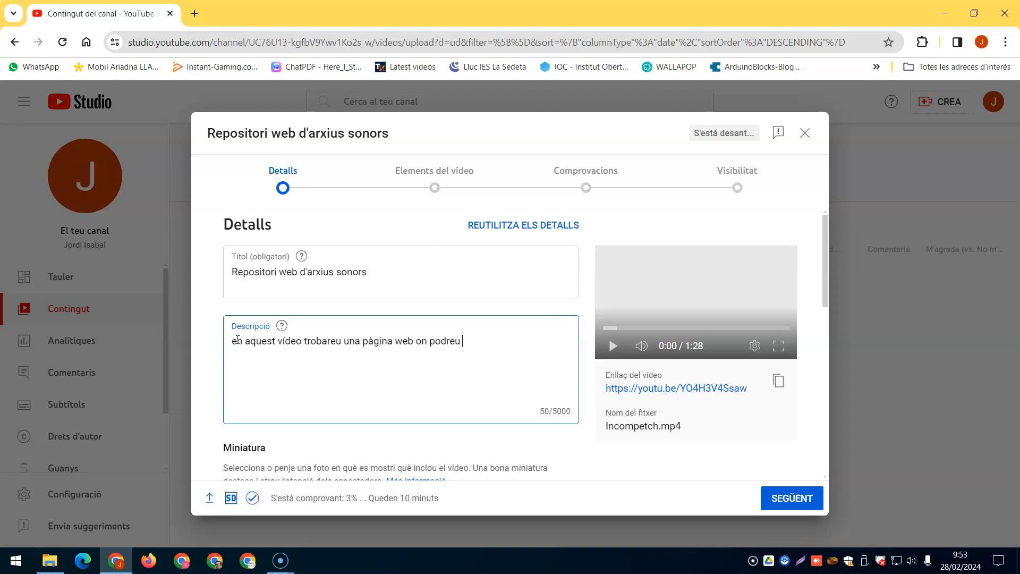
text(carregar músiques sota llib)
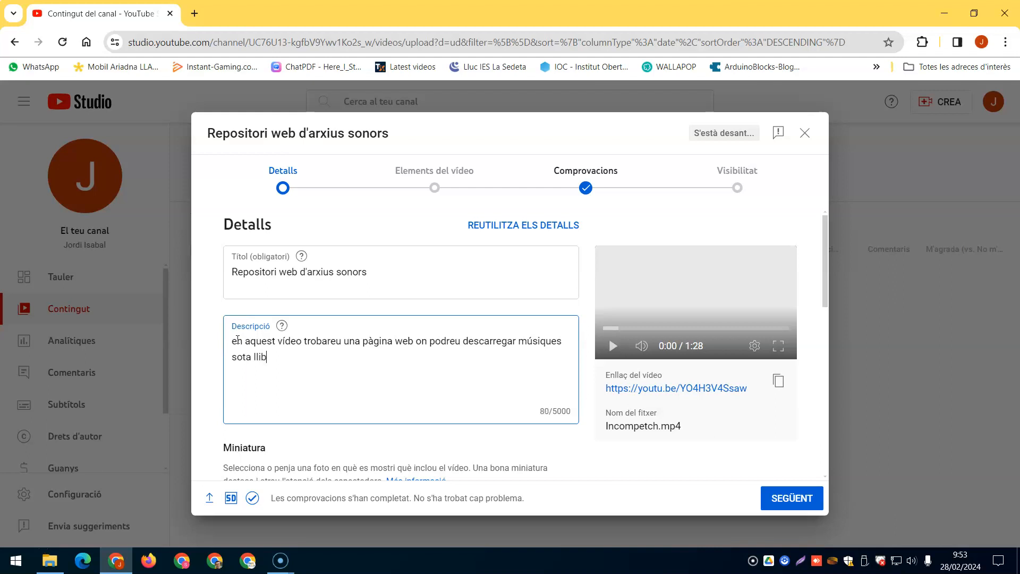
key(BackSpace)
text(cència)
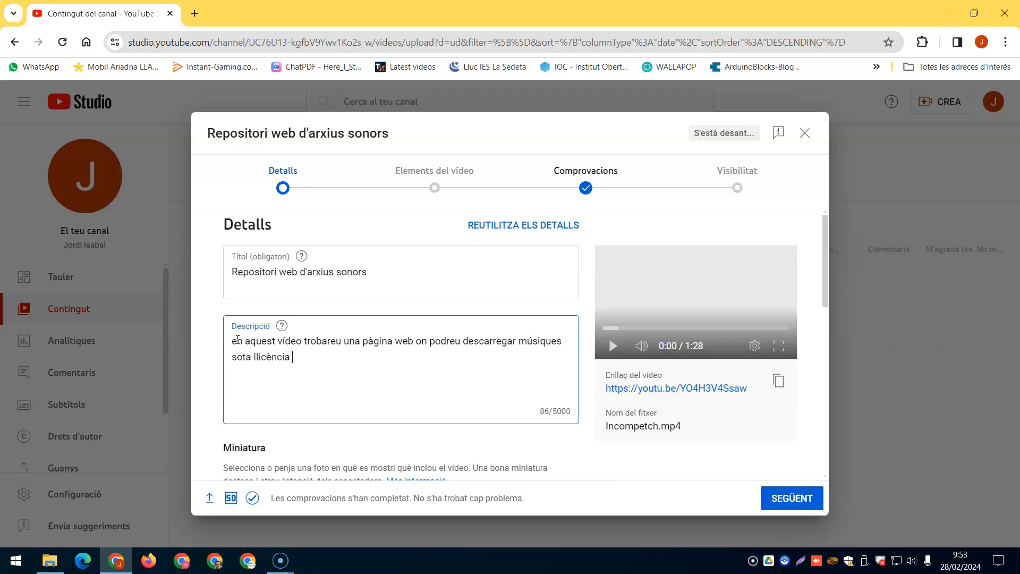
text( Creative commons.)
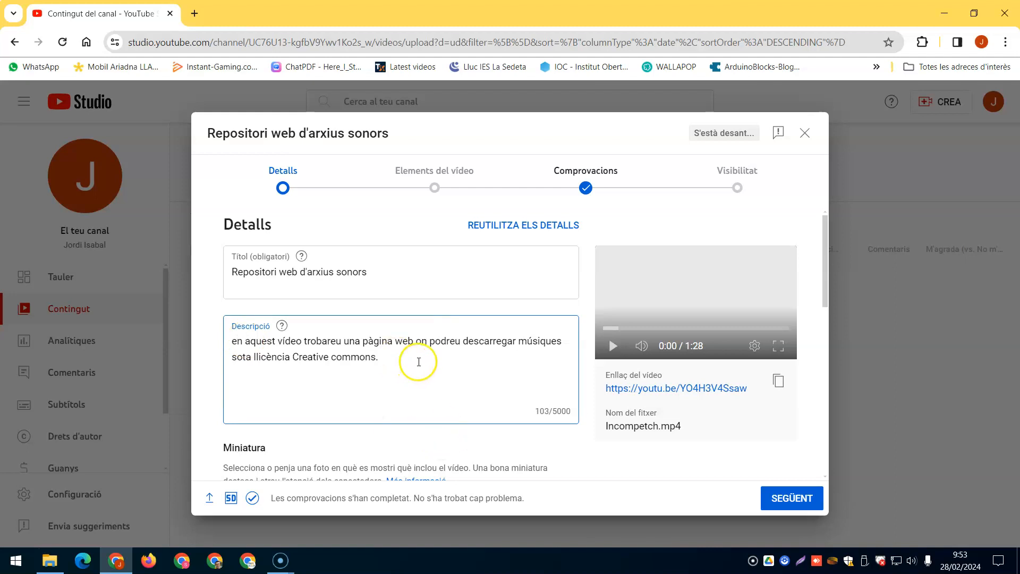
Add the video to the playlist "Llicències creative commons i bancs d'imatges".
scroll(435, 332, down, 5)
scroll(434, 330, up, 3)
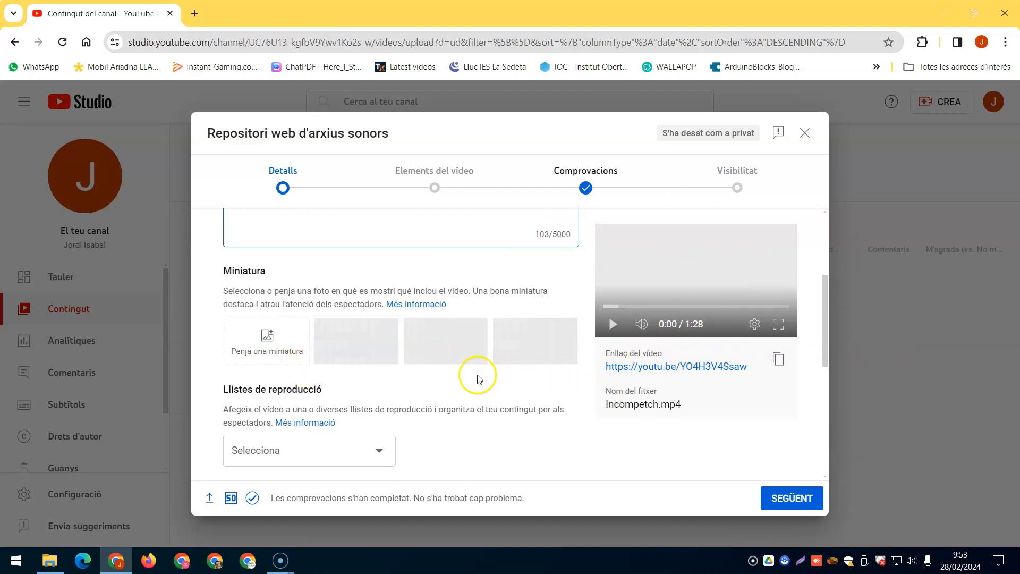
scroll(372, 378, down, 3)
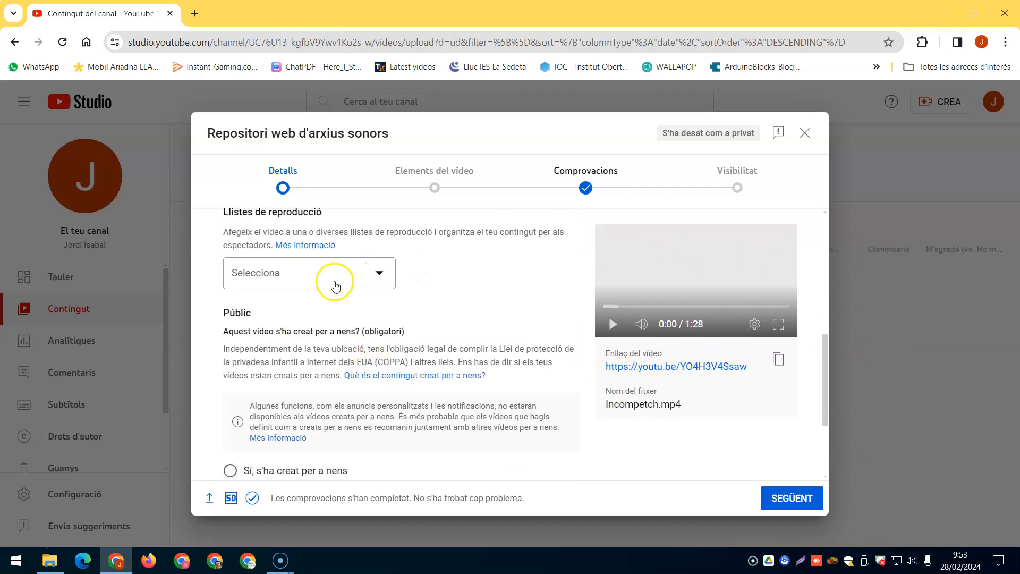
click(379, 275)
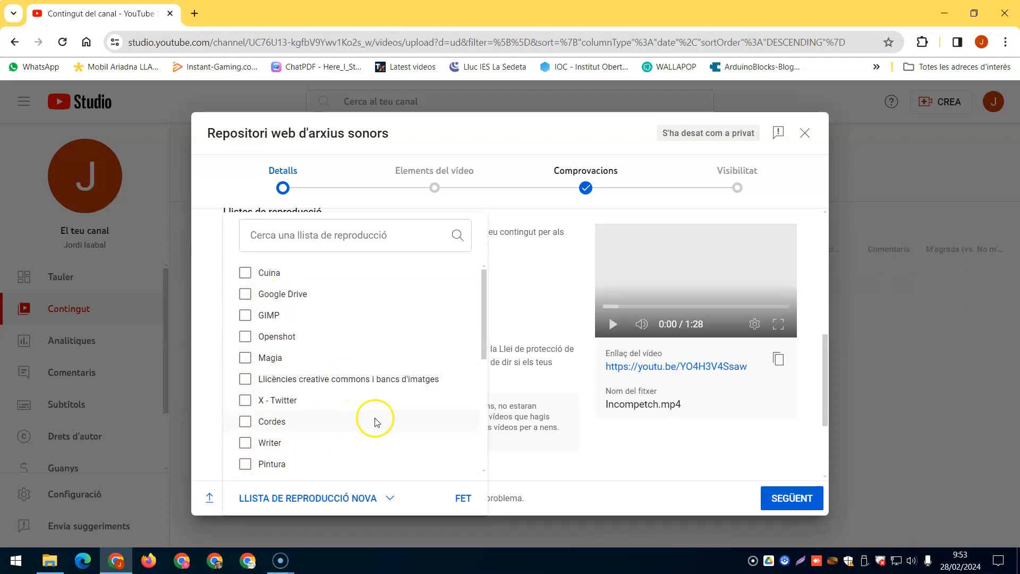
click(246, 379)
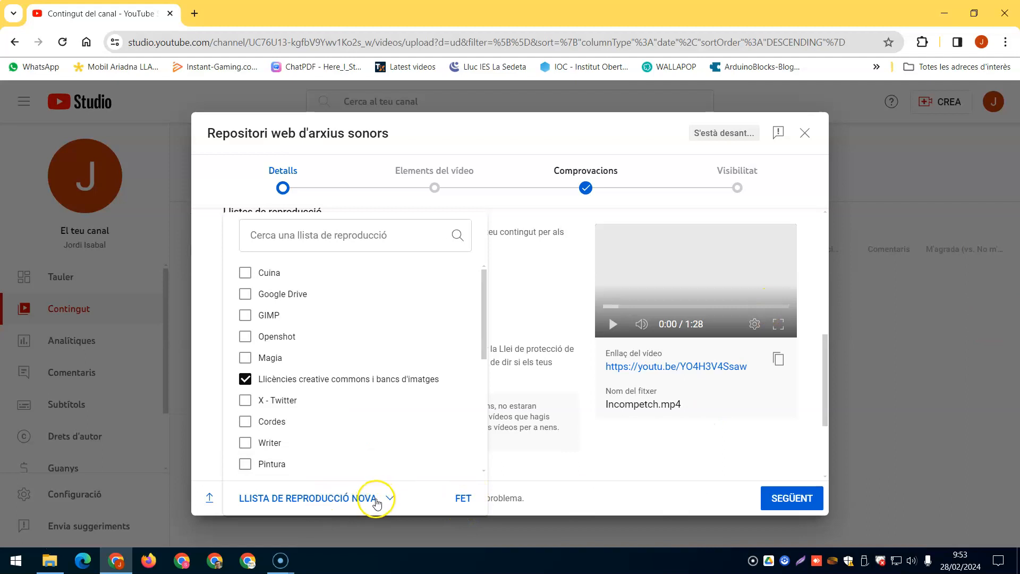
click(462, 499)
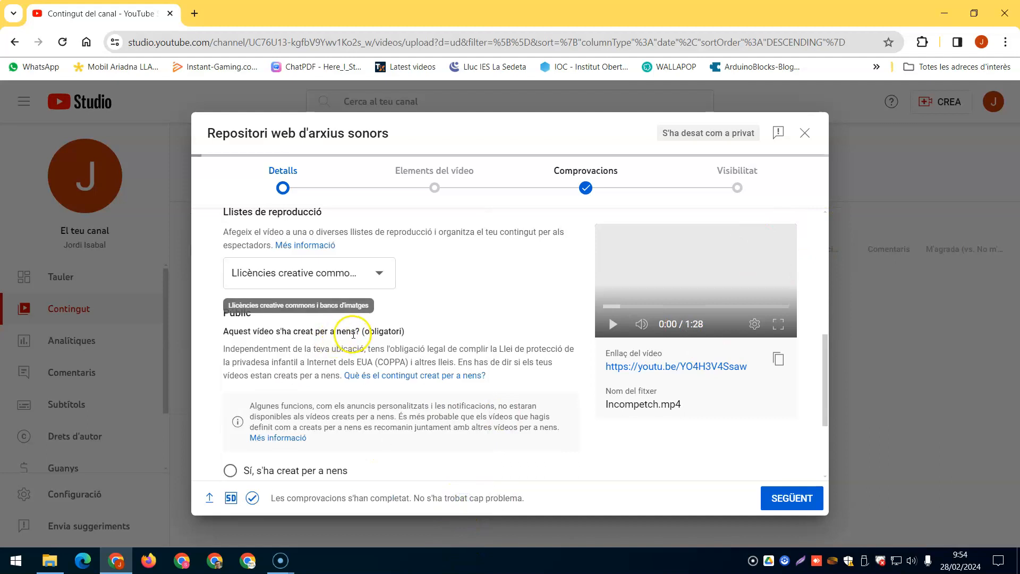
Mark the video as made for kids and choose the third suggested frame as its thumbnail.
scroll(354, 335, down, 3)
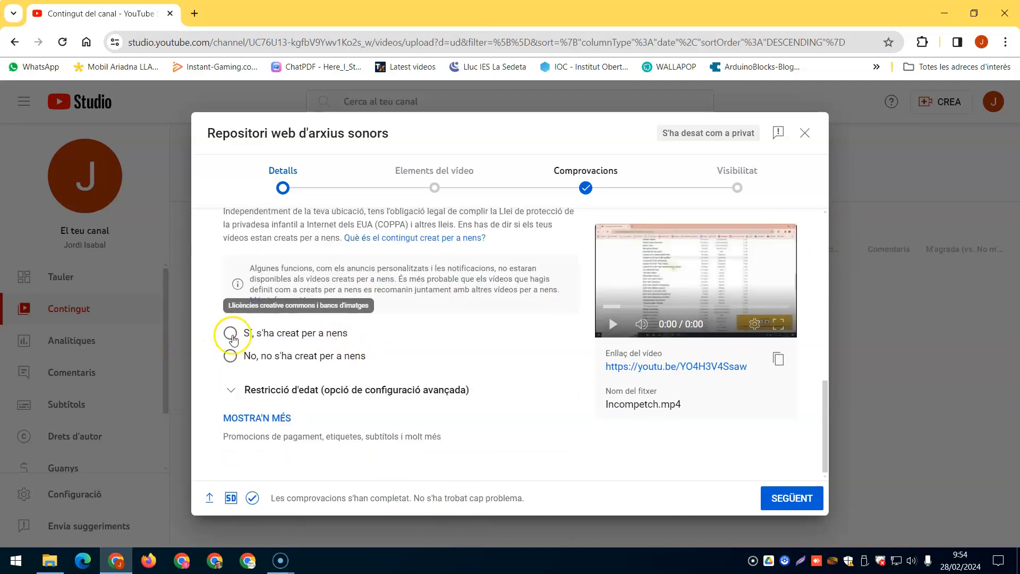
click(230, 333)
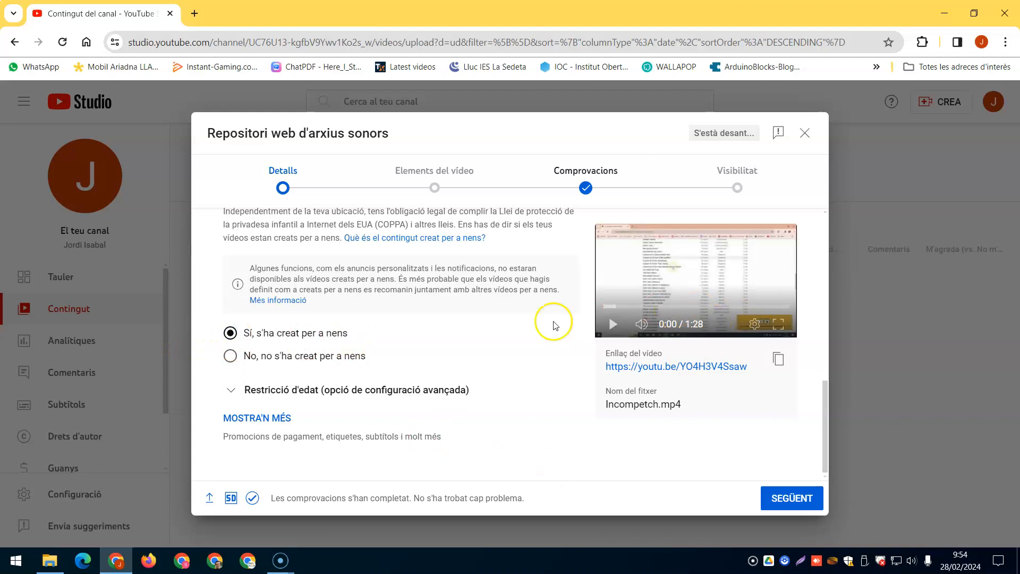
scroll(513, 332, up, 8)
scroll(511, 338, down, 4)
scroll(495, 324, up, 2)
scroll(494, 324, up, 1)
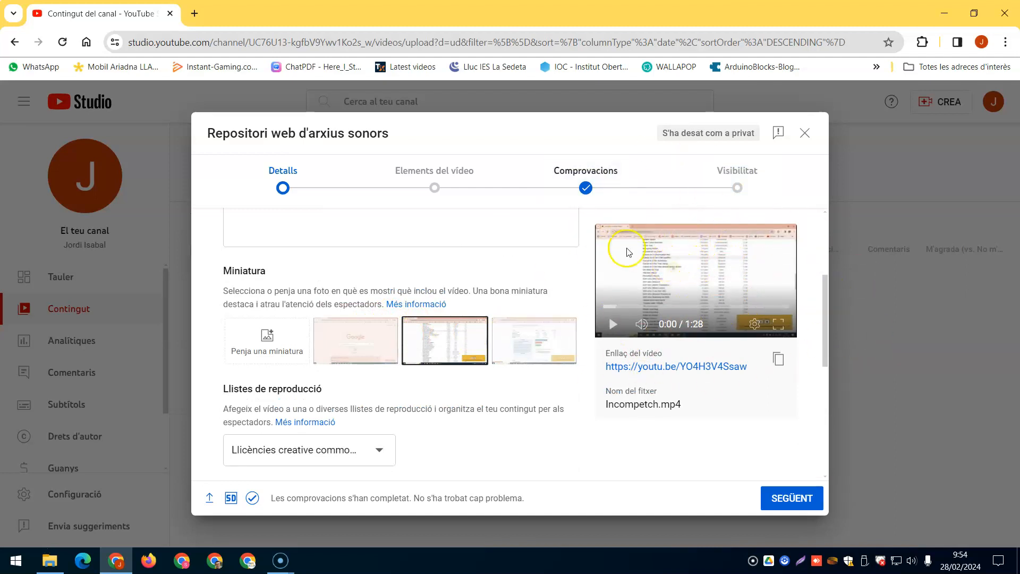
click(549, 348)
Expand the additional details and set the video's language to català.
scroll(399, 383, down, 3)
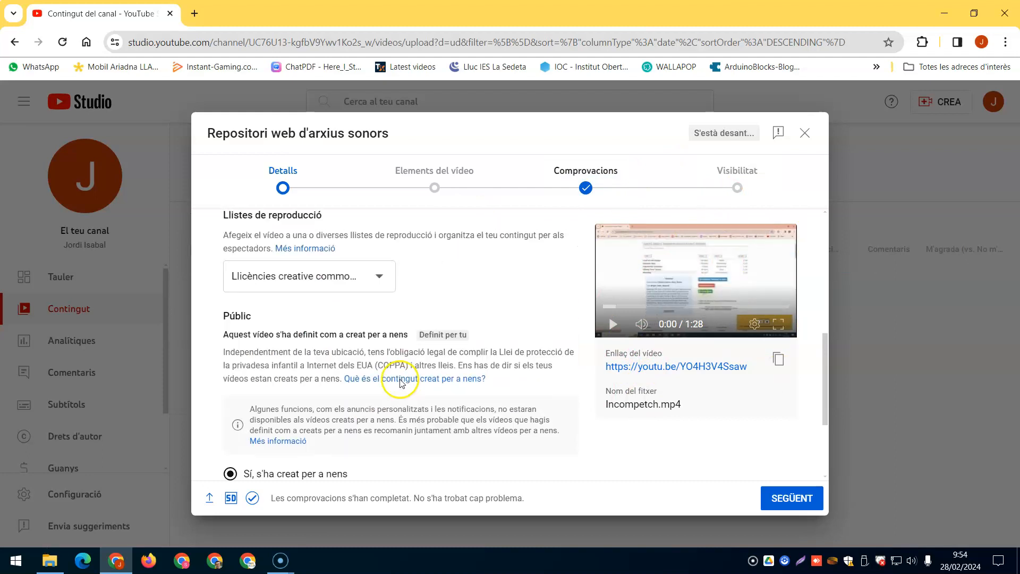
scroll(400, 384, down, 3)
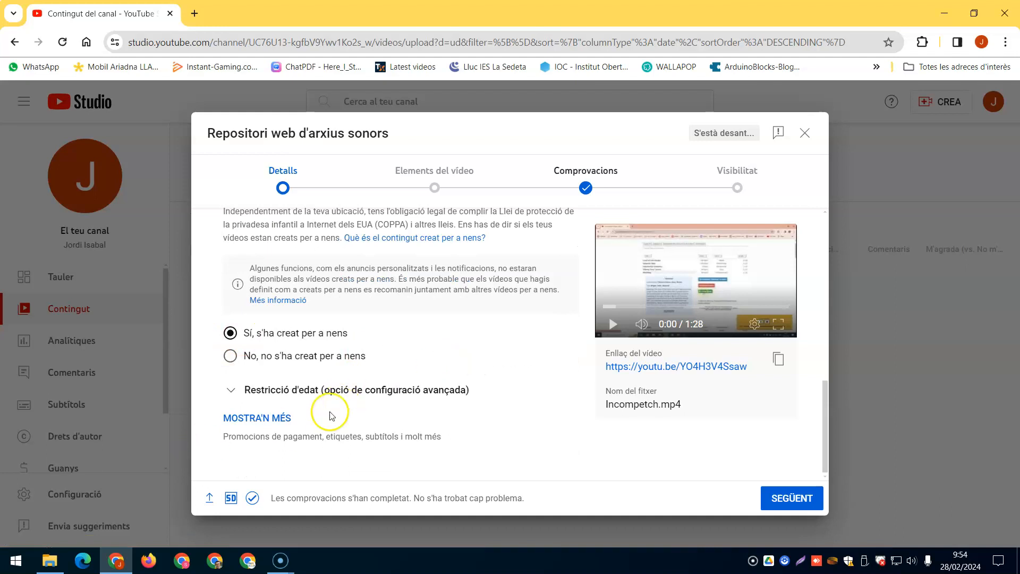
click(268, 420)
scroll(269, 417, down, 8)
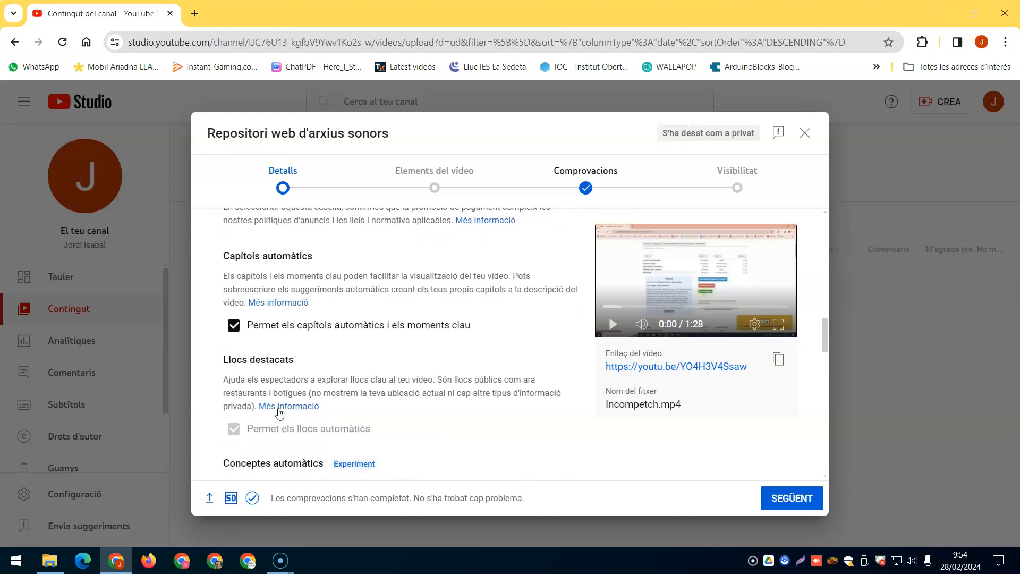
click(296, 375)
scroll(298, 379, down, 4)
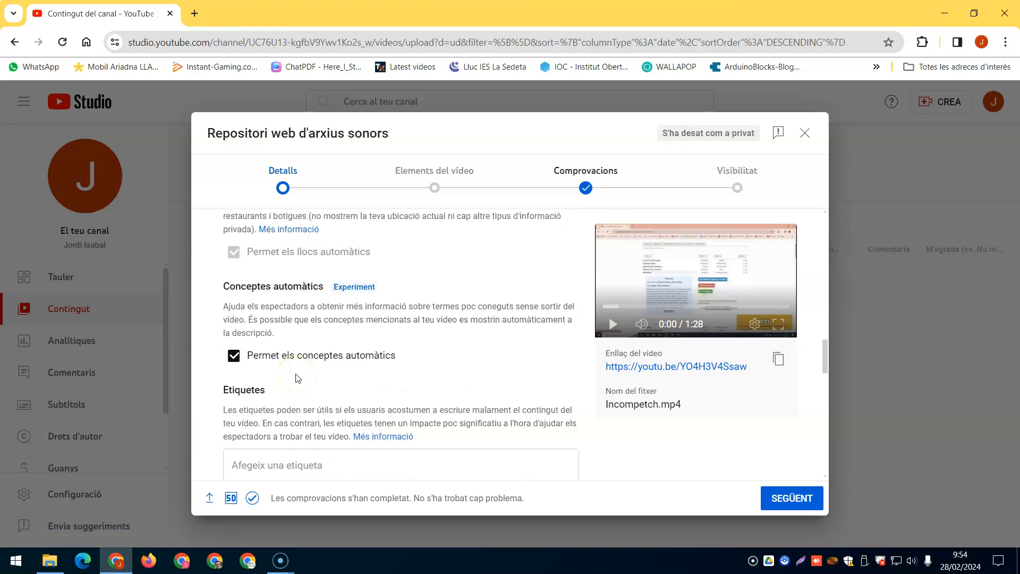
scroll(298, 379, down, 3)
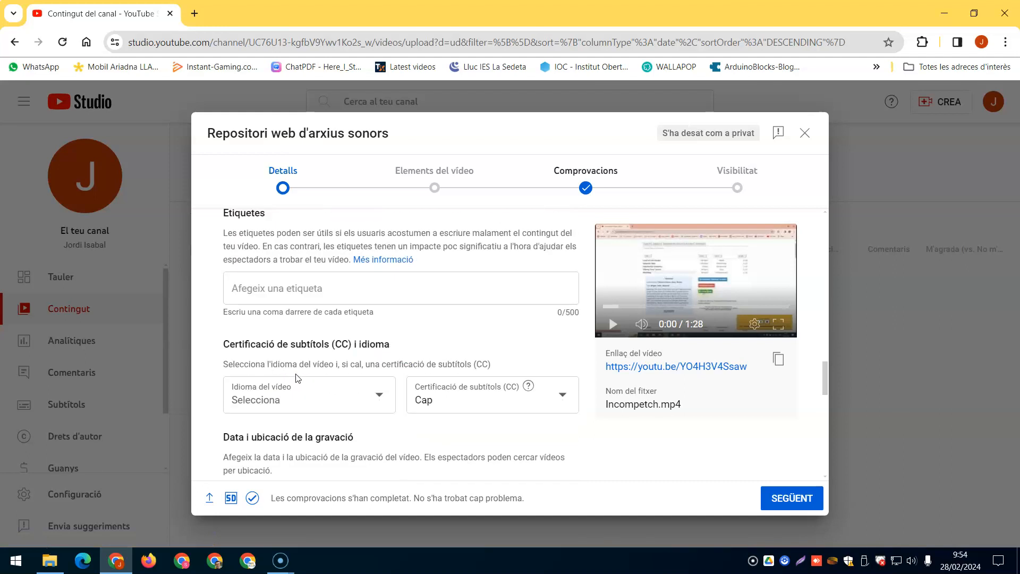
click(376, 396)
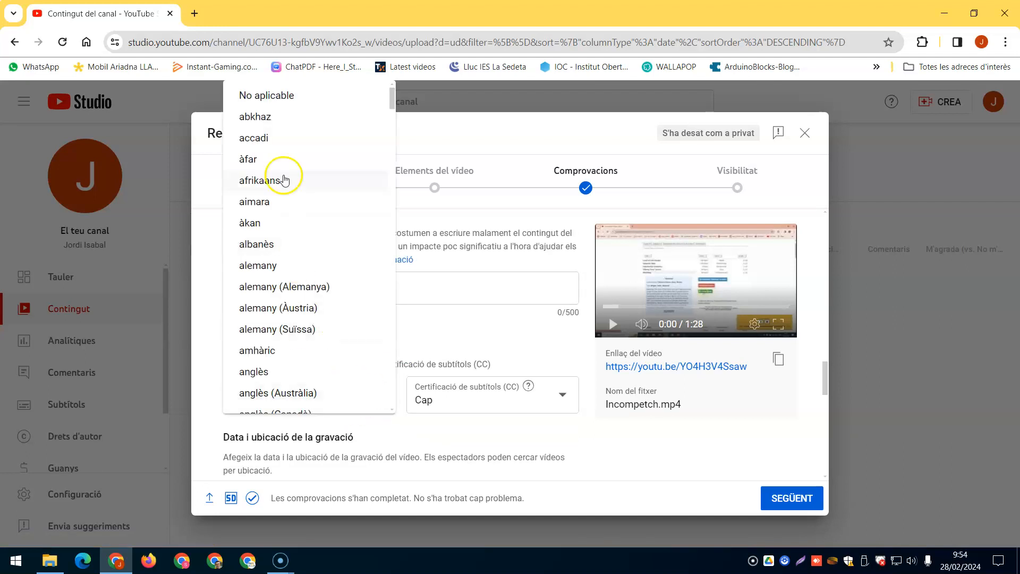
scroll(284, 182, down, 3)
scroll(285, 181, down, 7)
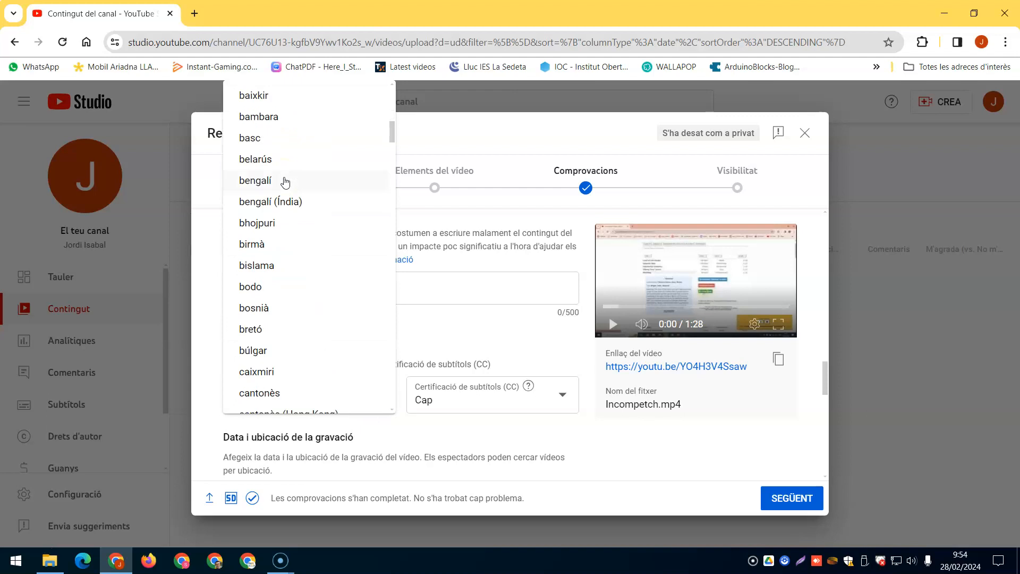
scroll(284, 182, down, 3)
scroll(285, 181, down, 2)
scroll(282, 180, up, 2)
click(252, 259)
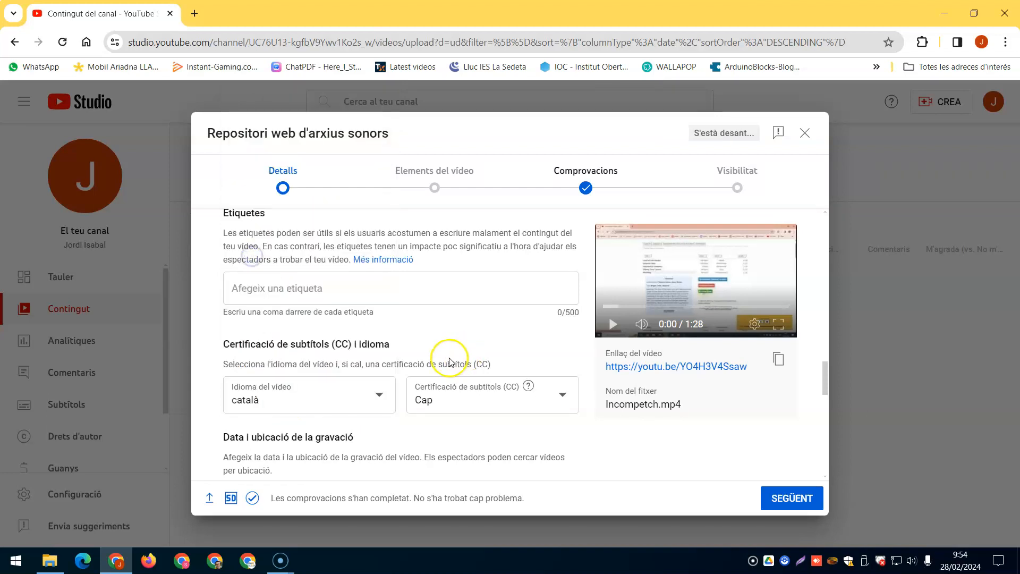
Change the video's licence to Creative Commons.
scroll(448, 353, down, 6)
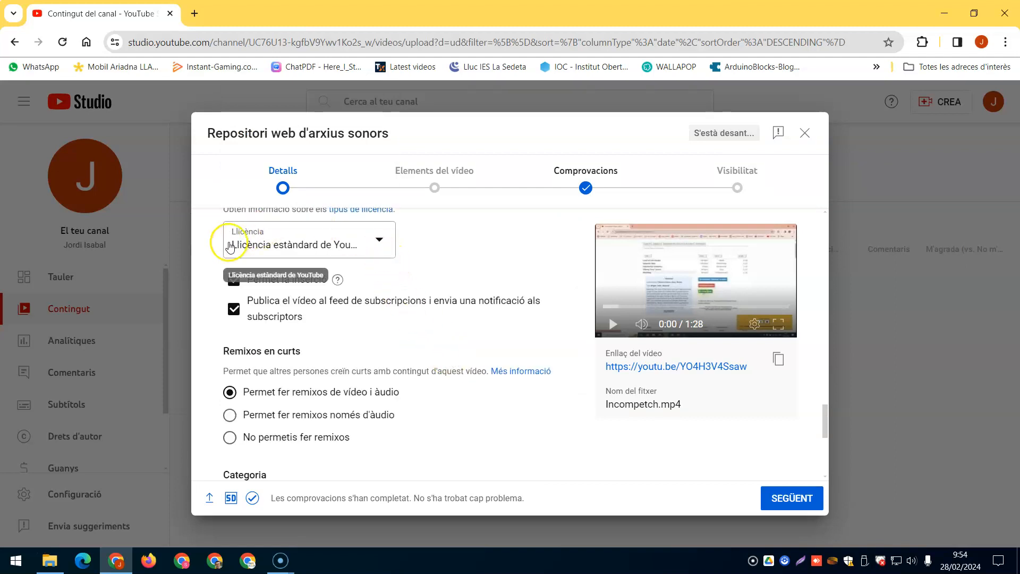
click(378, 249)
click(275, 256)
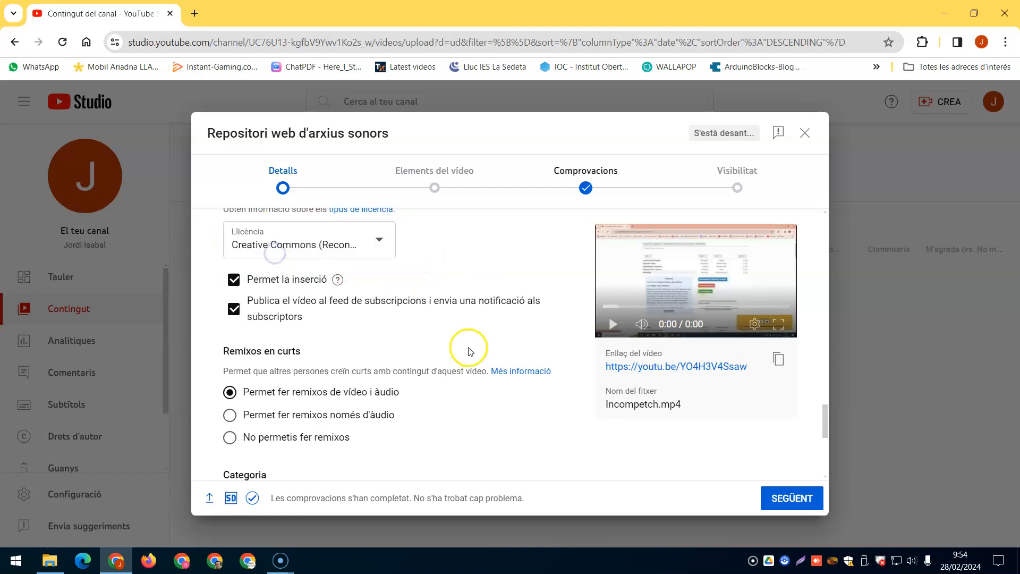
Set the Shorts remix option to "No permetis fer remixos".
scroll(469, 367, down, 5)
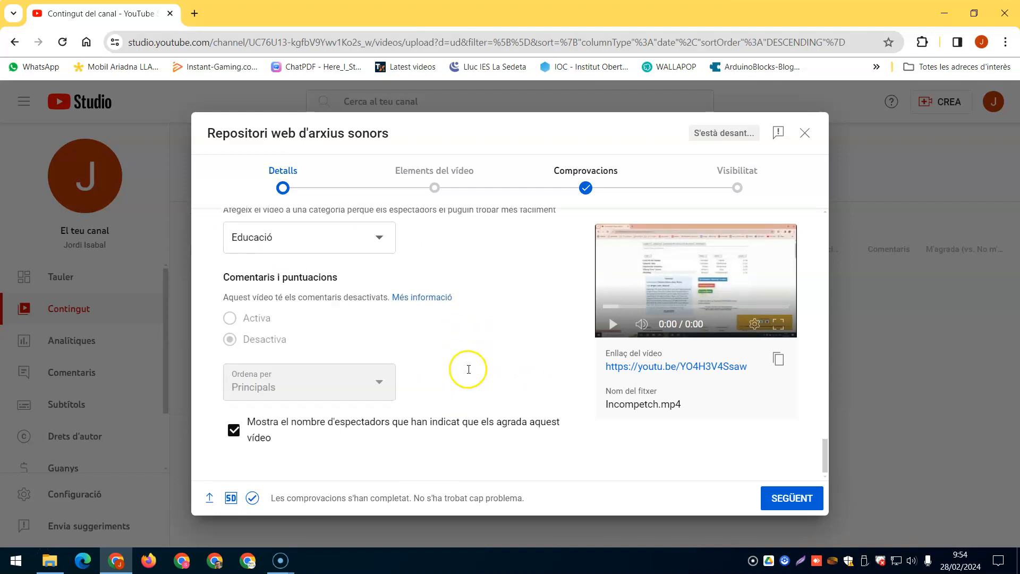
scroll(469, 373, up, 5)
scroll(468, 373, down, 3)
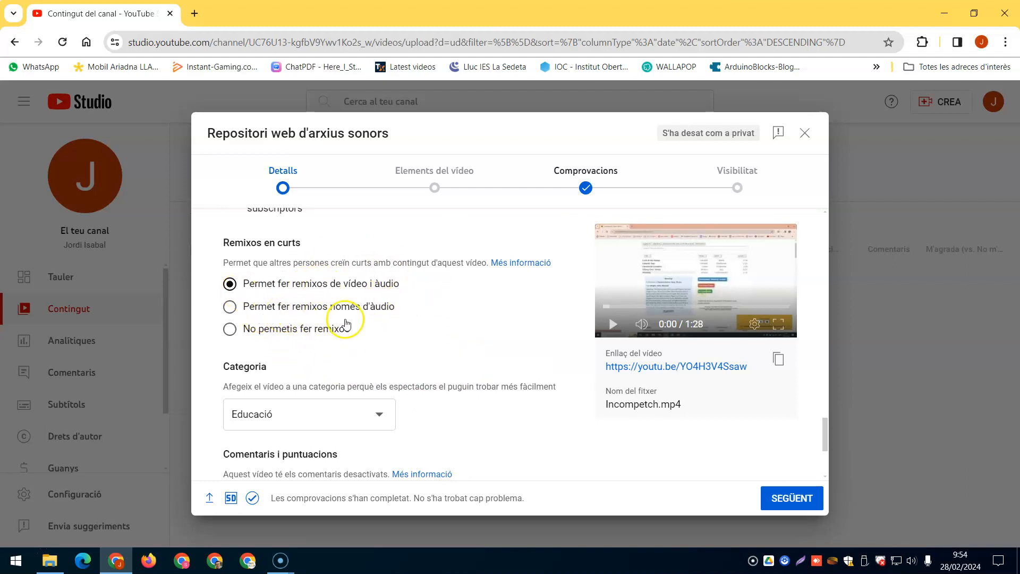
click(232, 331)
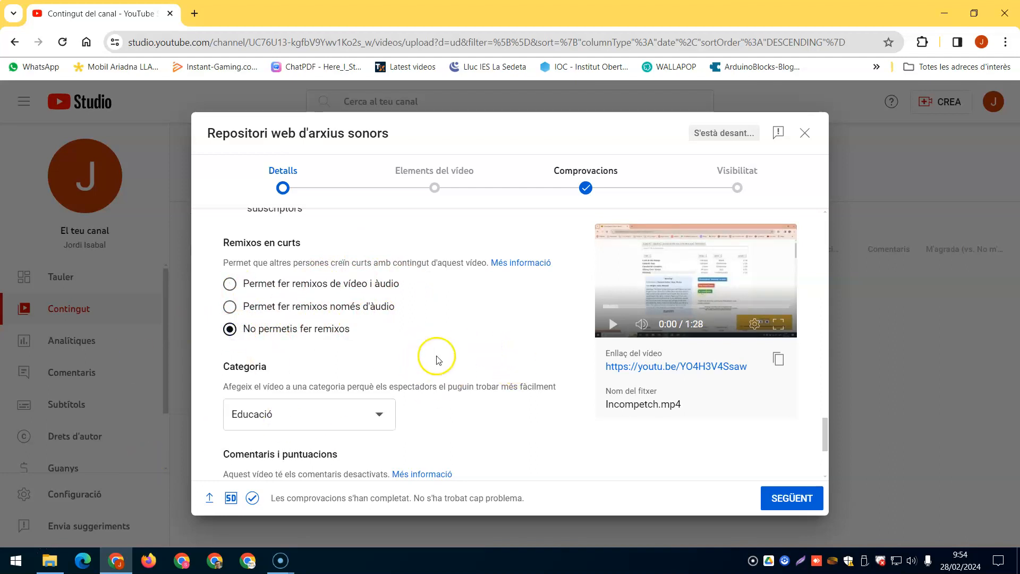
Review the remaining details and advance past the video elements to the Comprovacions stage.
scroll(531, 342, up, 10)
scroll(534, 346, up, 5)
scroll(537, 349, down, 15)
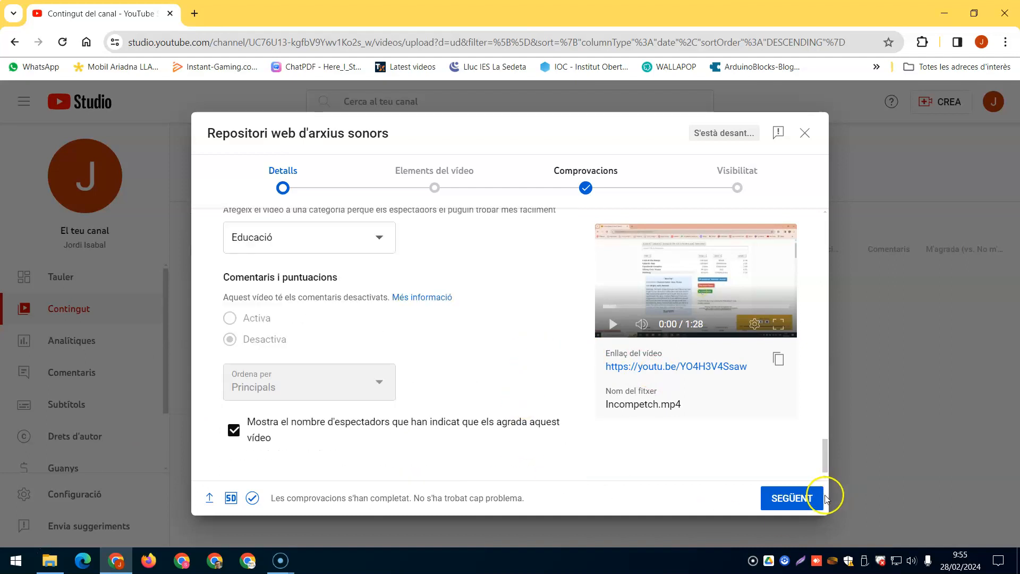
click(791, 500)
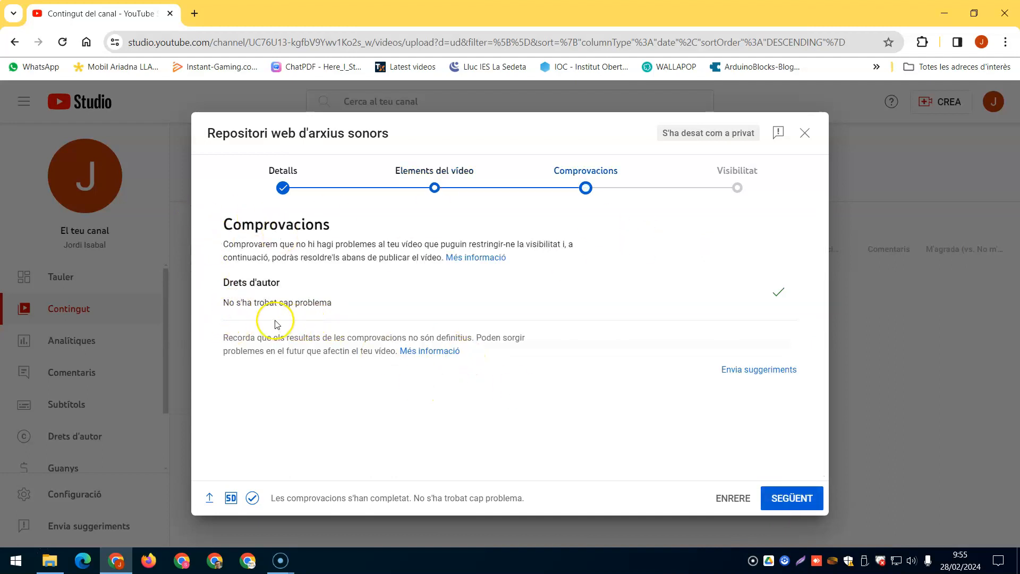
Advance to the Visibilitat stage and set the video's visibility to Públic.
click(797, 505)
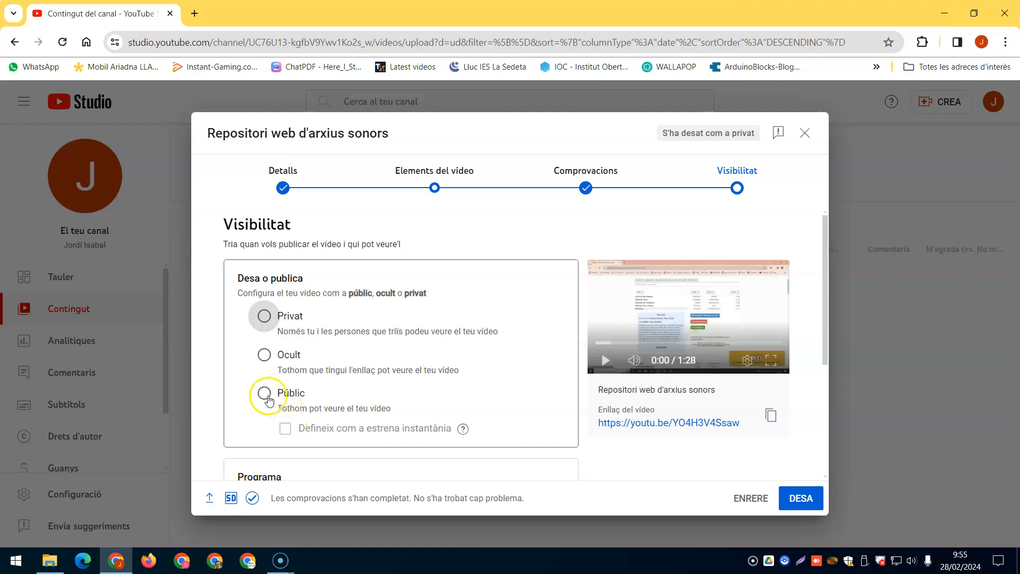
click(264, 393)
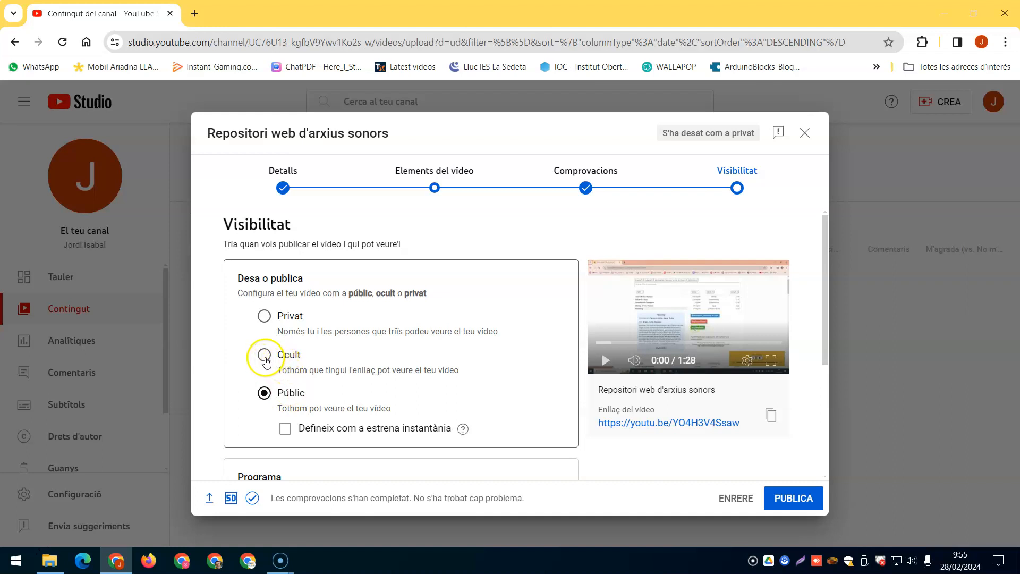
click(265, 358)
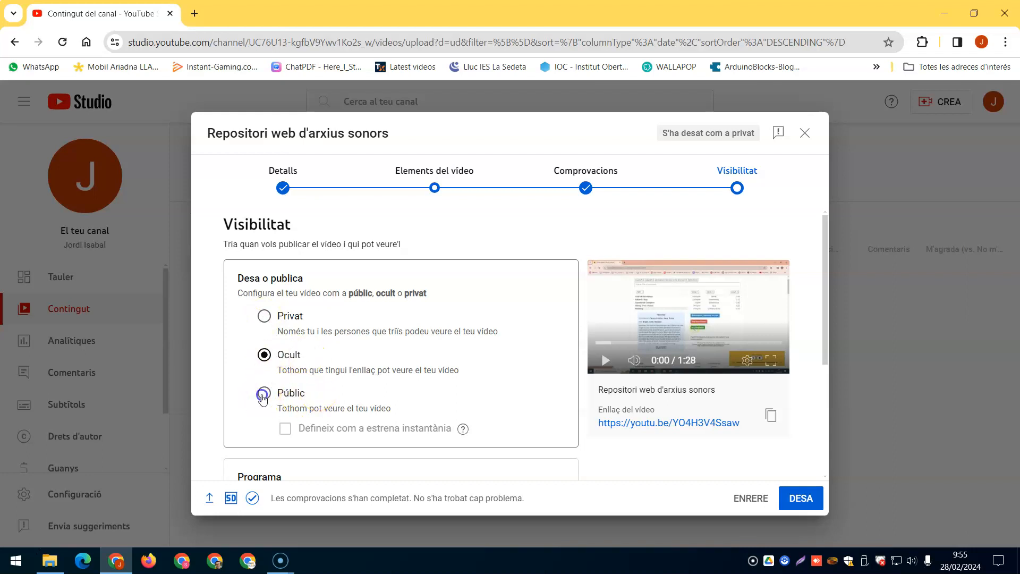
click(263, 394)
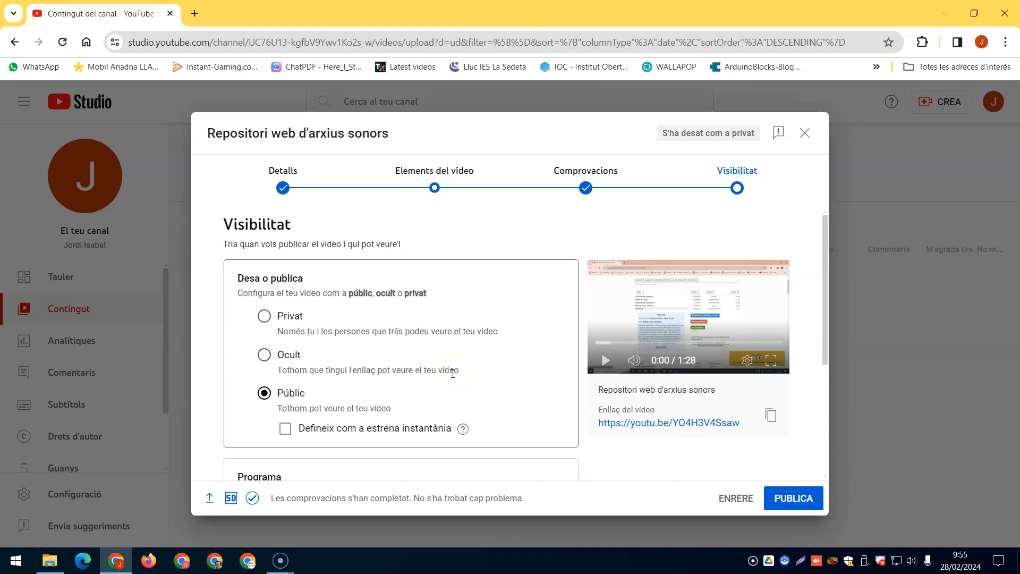
Review the scheduling and pre-publication notes, then publish the video and dismiss the publication confirmation.
scroll(453, 374, down, 4)
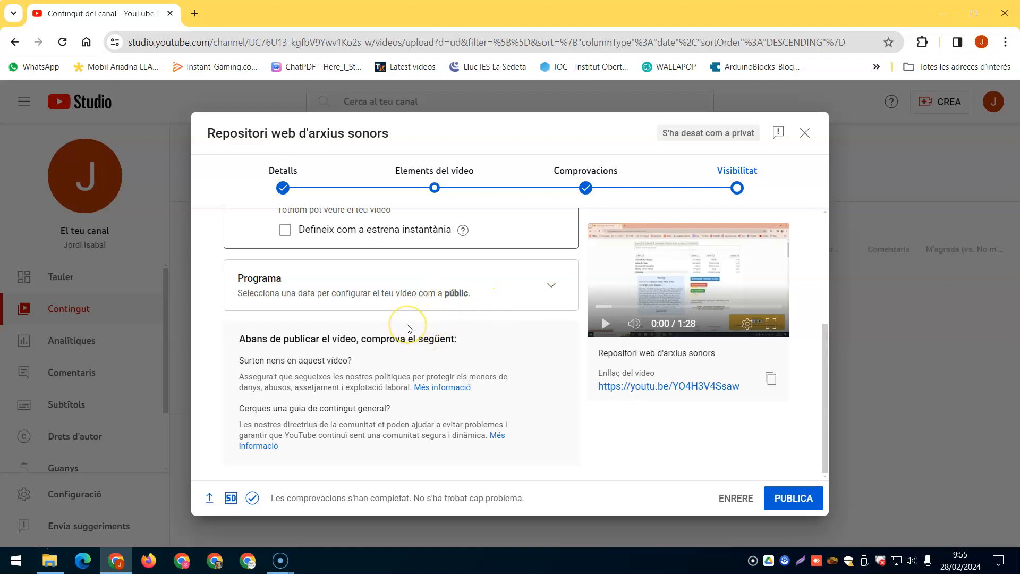
scroll(410, 328, up, 4)
click(794, 499)
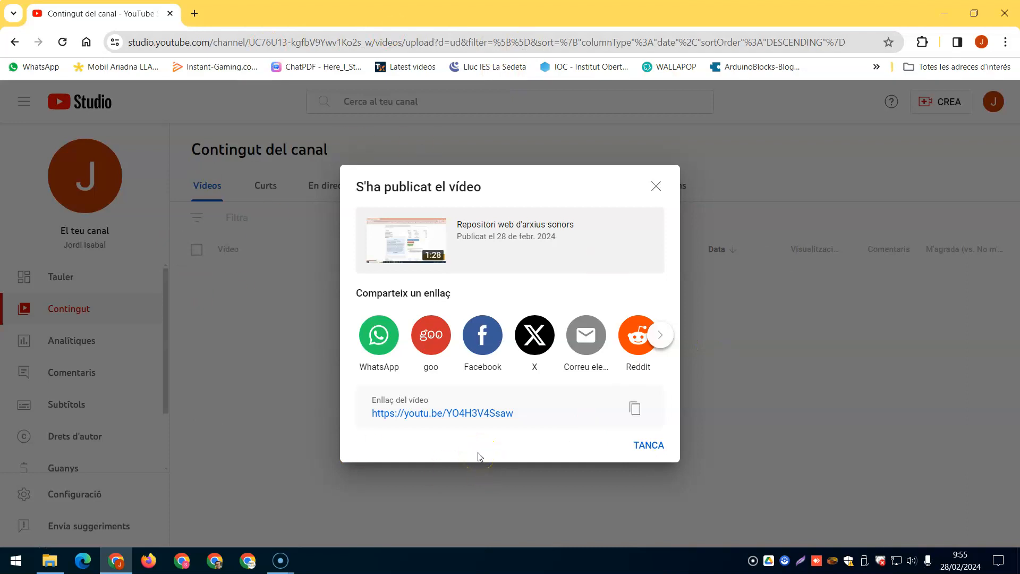
click(657, 184)
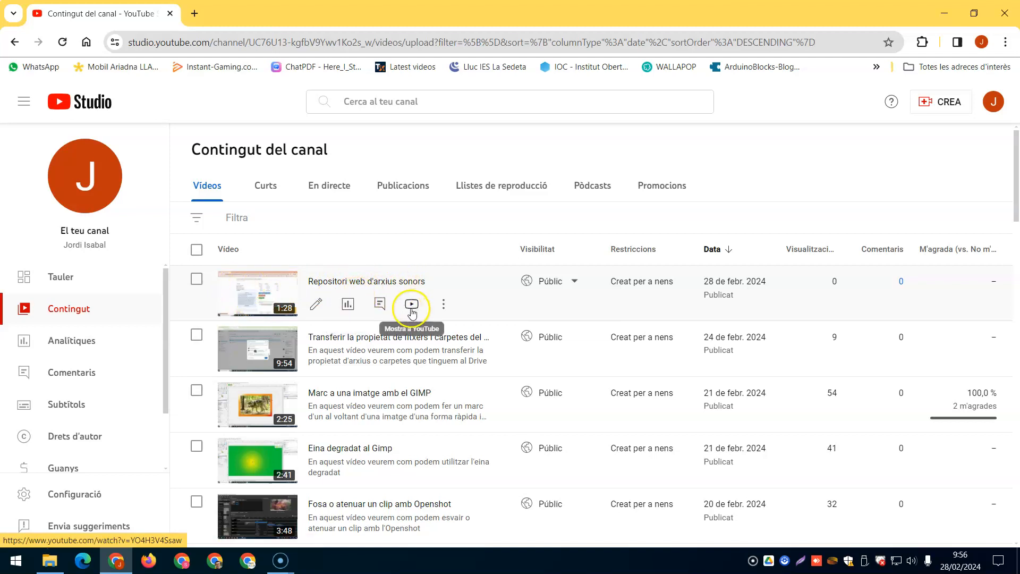
View the published "Repositori web d'arxius sonors" video on YouTube with playback paused and examine its embed code from the sharing options.
click(411, 306)
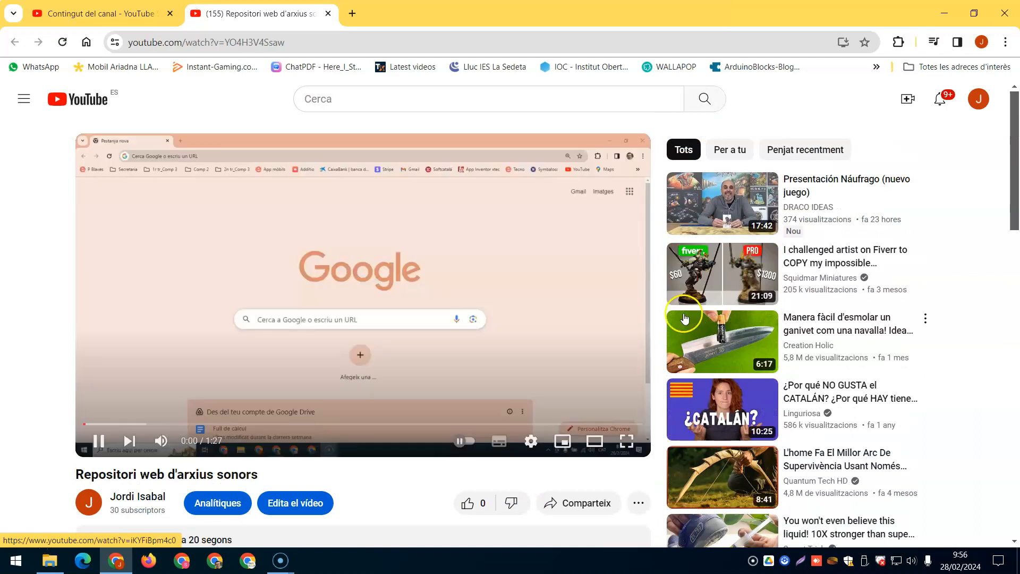
click(99, 441)
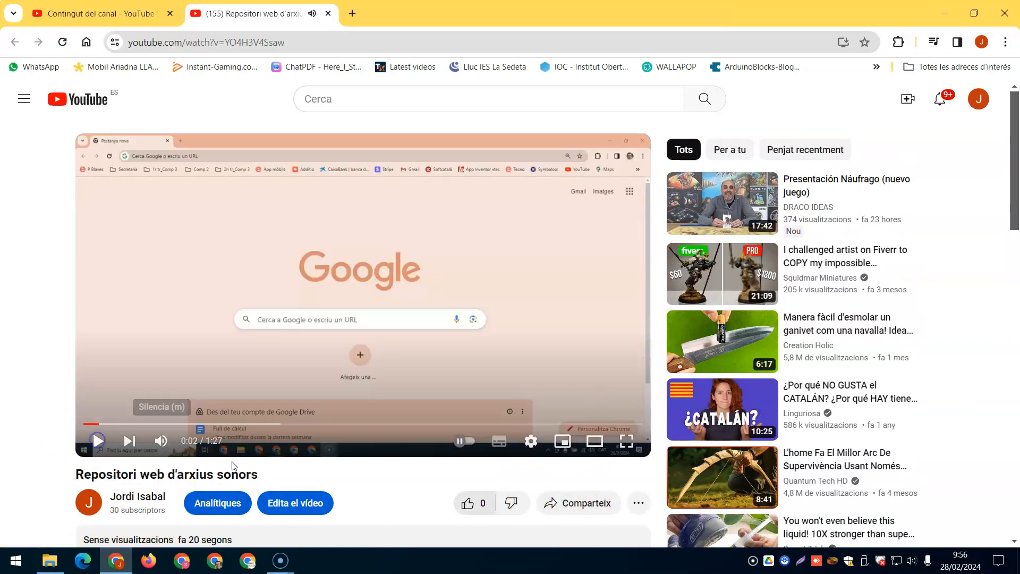
click(592, 509)
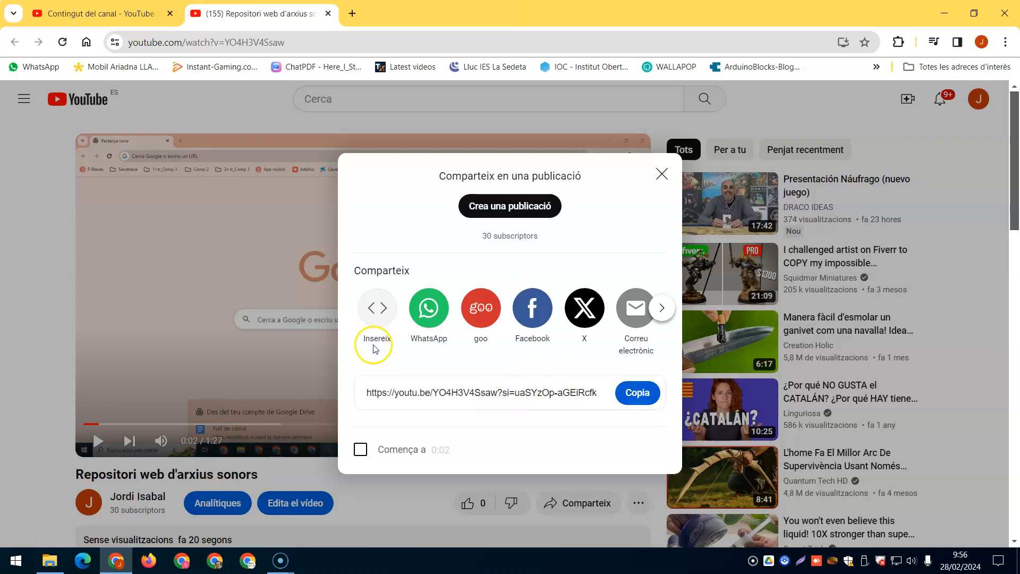
click(377, 309)
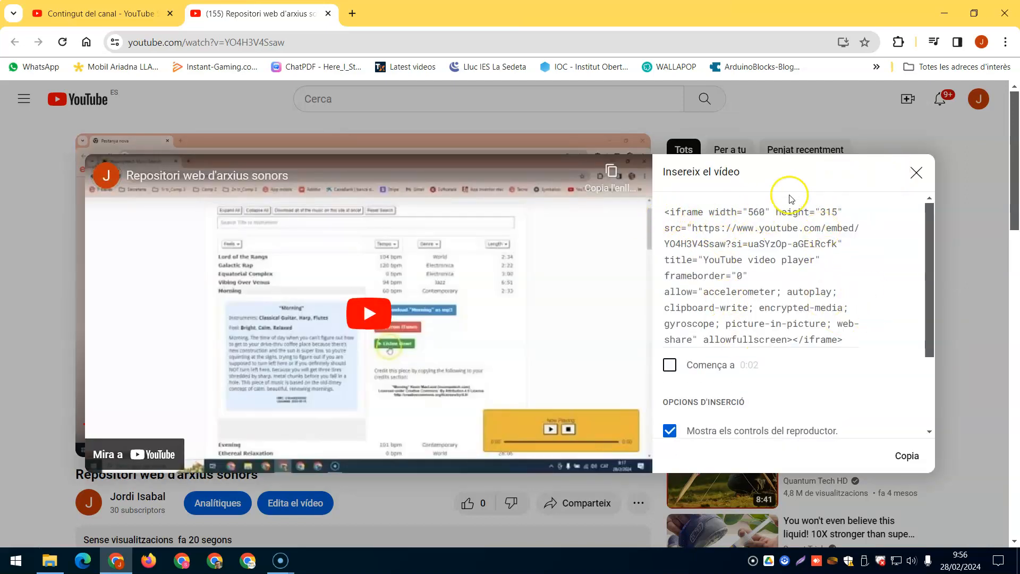
click(916, 173)
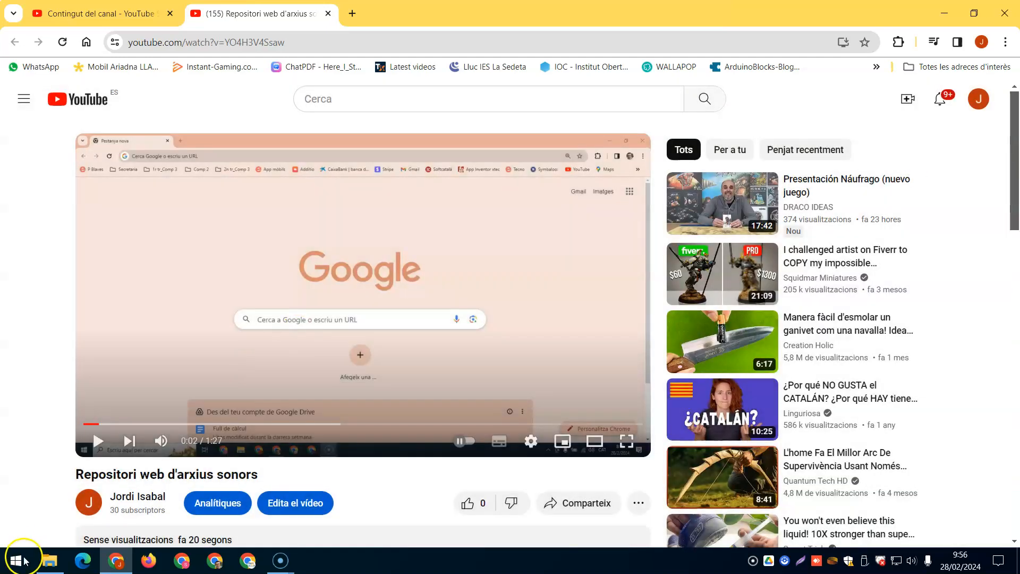